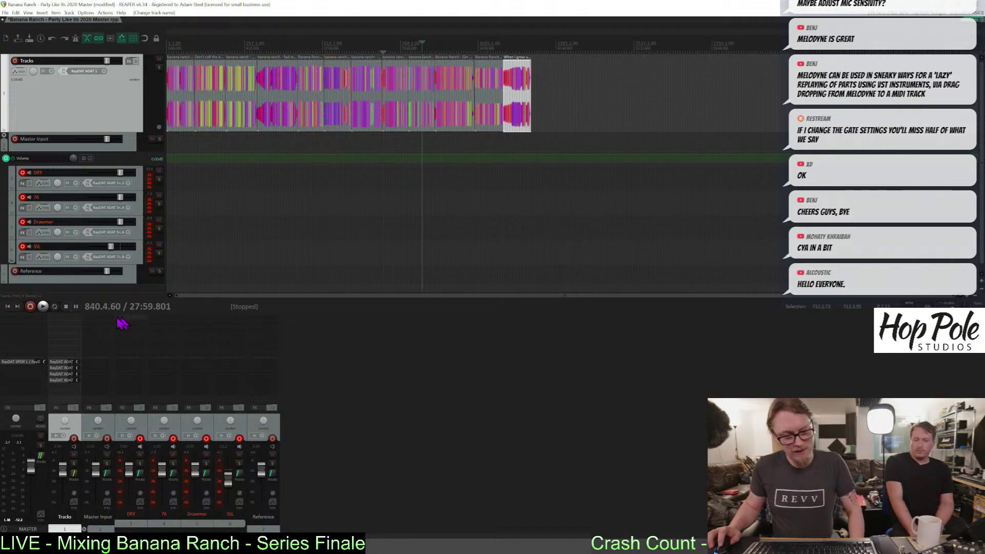
Step: Insert the Flatline plugin from SubMission Audio on the Master Input track
double_click(101, 335)
type("fl")
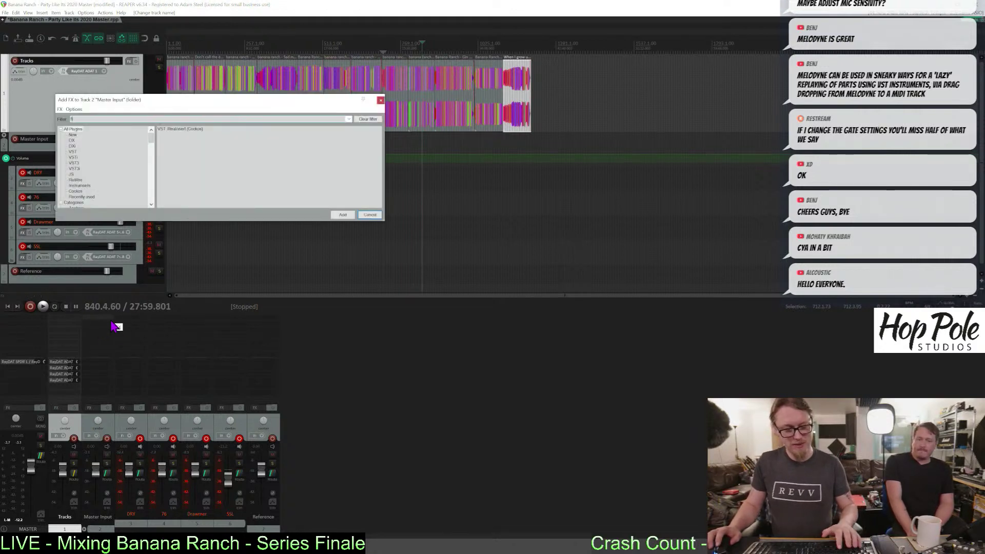
type("at")
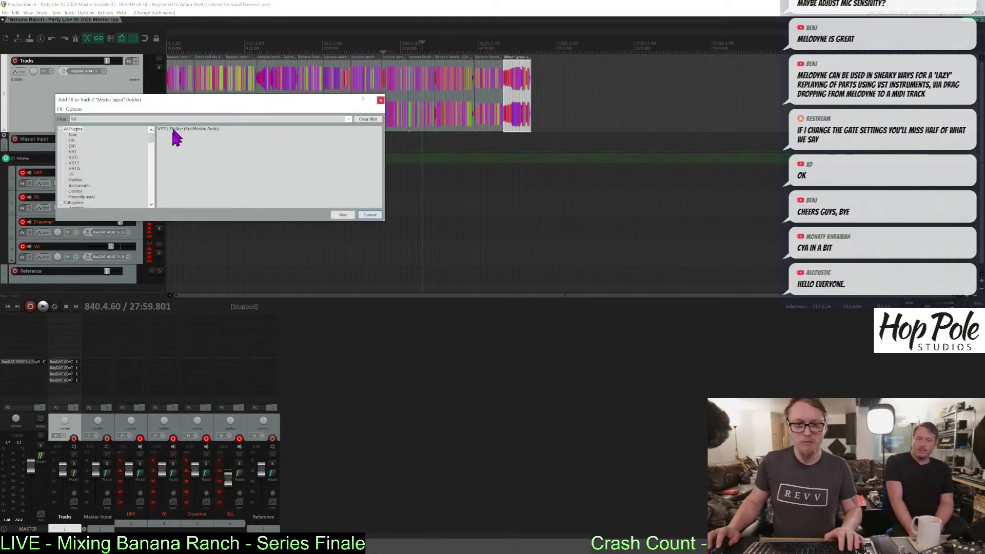
double_click(175, 129)
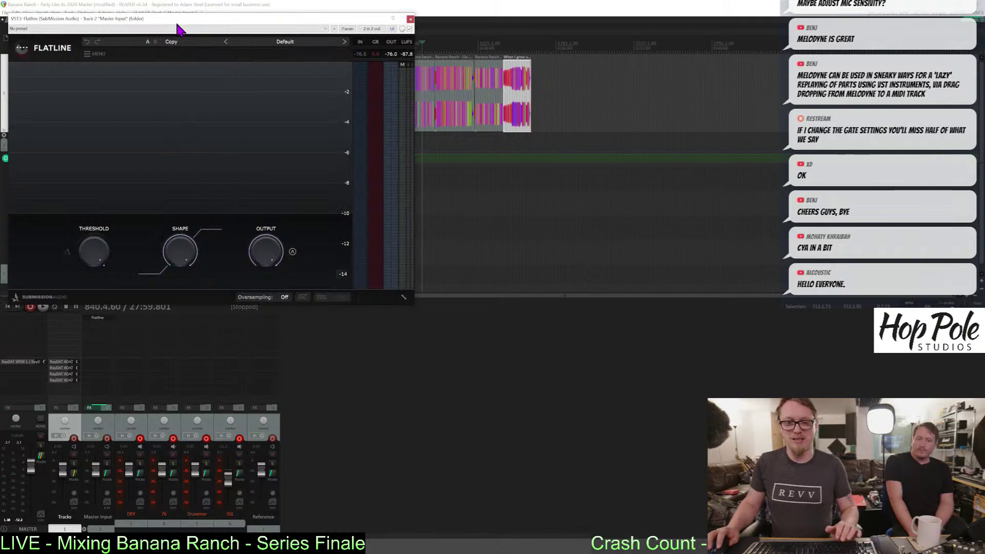
Step: Reduce Flatline's Shape and Threshold and set its oversampling to 64x
left_click_drag(178, 30, 384, 178)
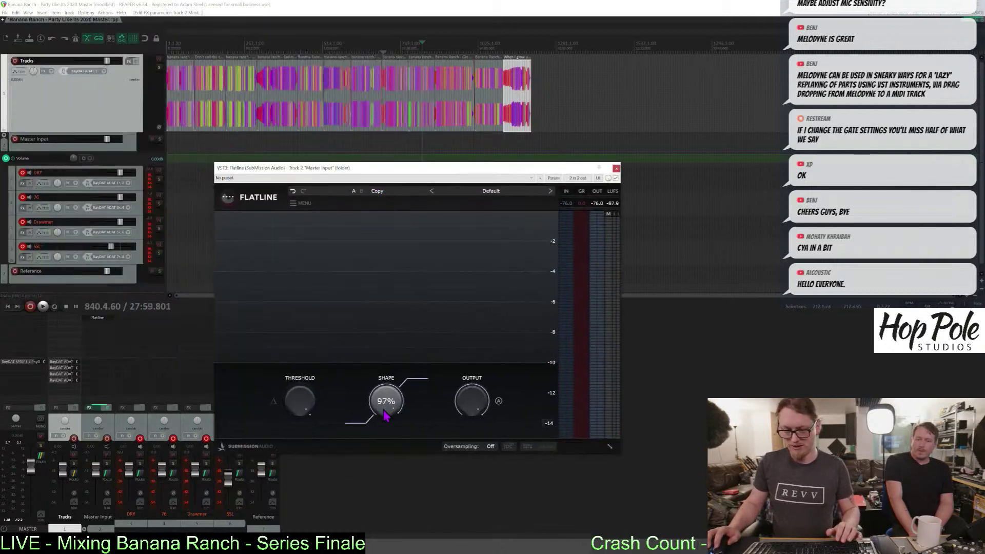
left_click(489, 447)
left_click(505, 435)
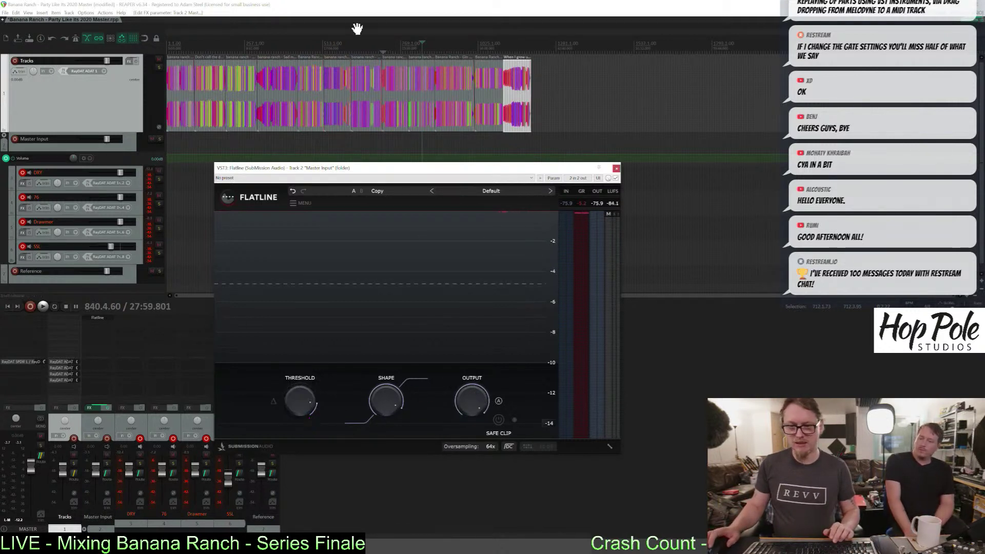
Step: Play the breathe mix through Flatline and lower the Threshold to about -5.5 dB
left_click(353, 49)
scroll(354, 50, "up", 3)
key("space")
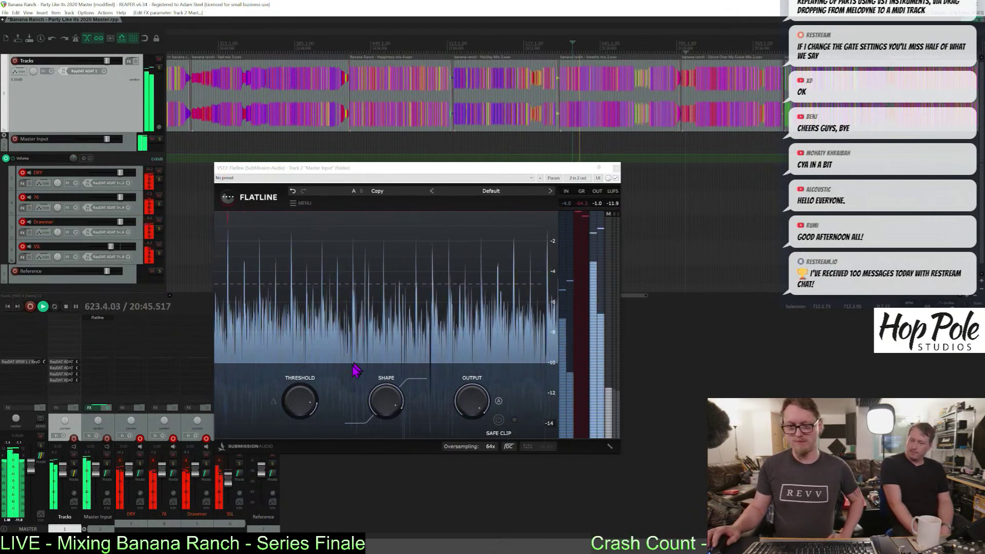
left_click_drag(294, 409, 296, 410)
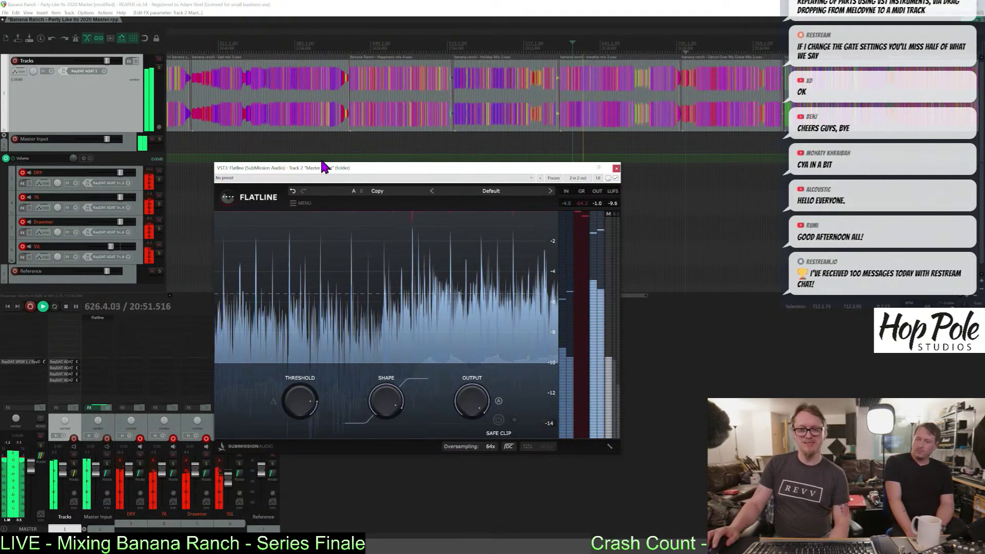
left_click_drag(322, 166, 442, 142)
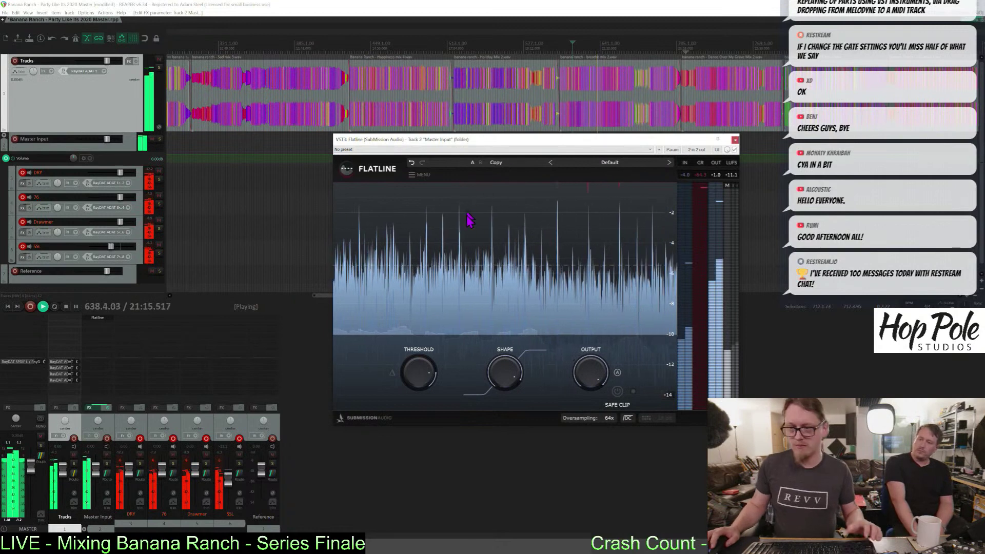
Step: Mute the Master Input track, change the Tracks track's master send, and play a section further into the breathe mix
scroll(405, 93, "down", 3)
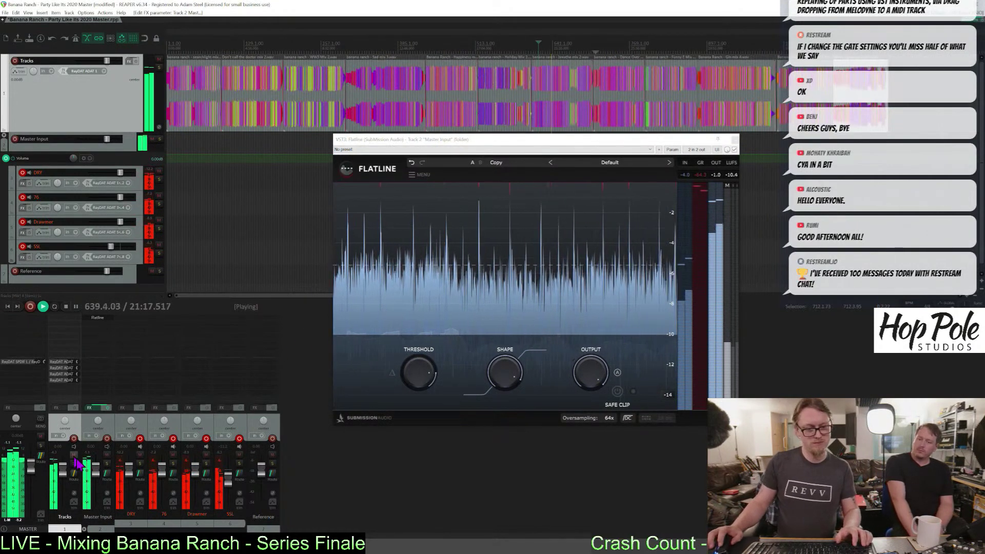
key("space")
key("F5")
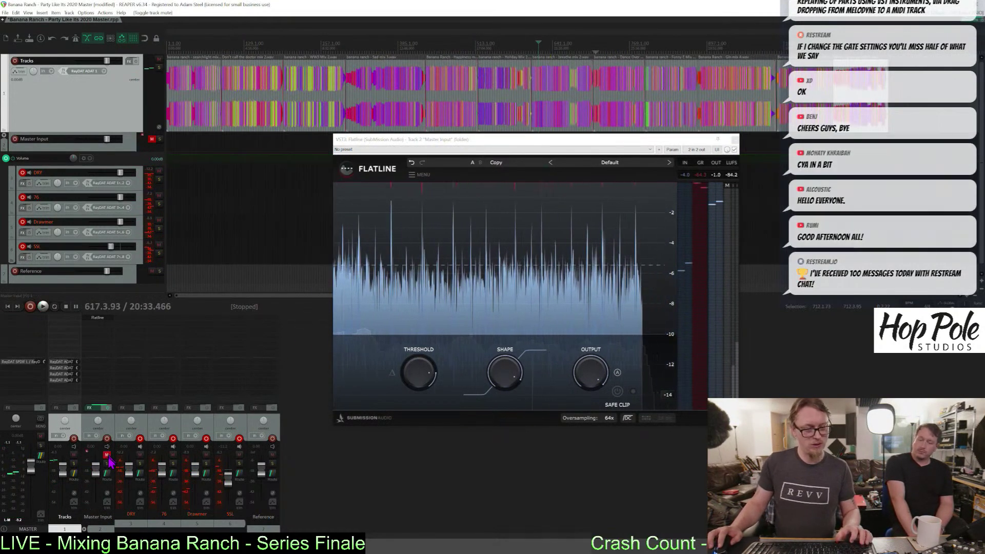
right_click(76, 478)
left_click(94, 486)
key("space")
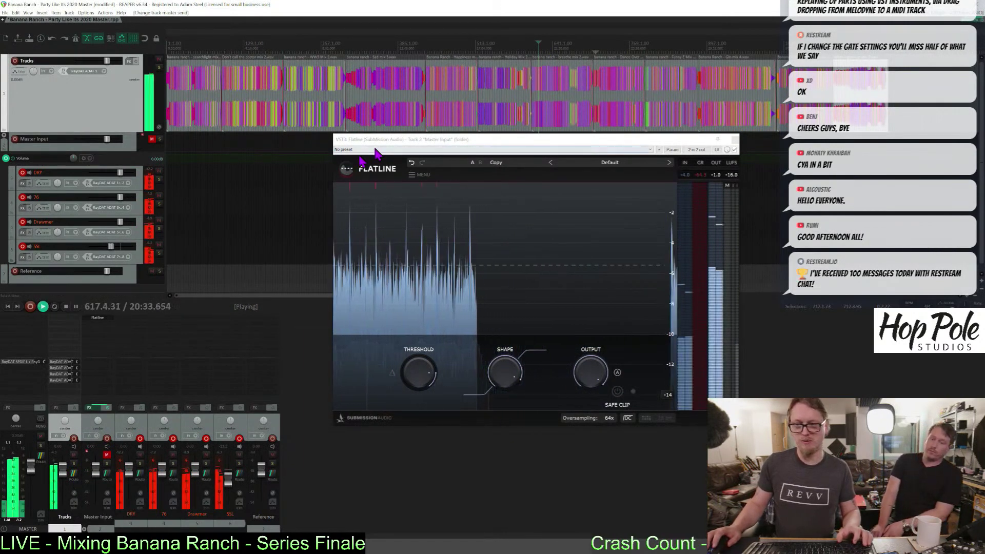
left_click(561, 44)
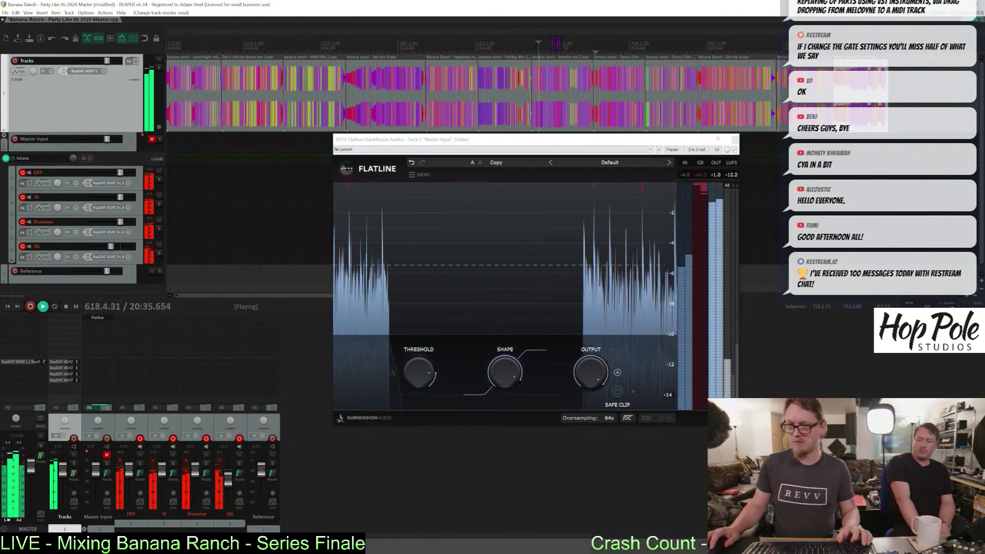
scroll(561, 44, "up", 4)
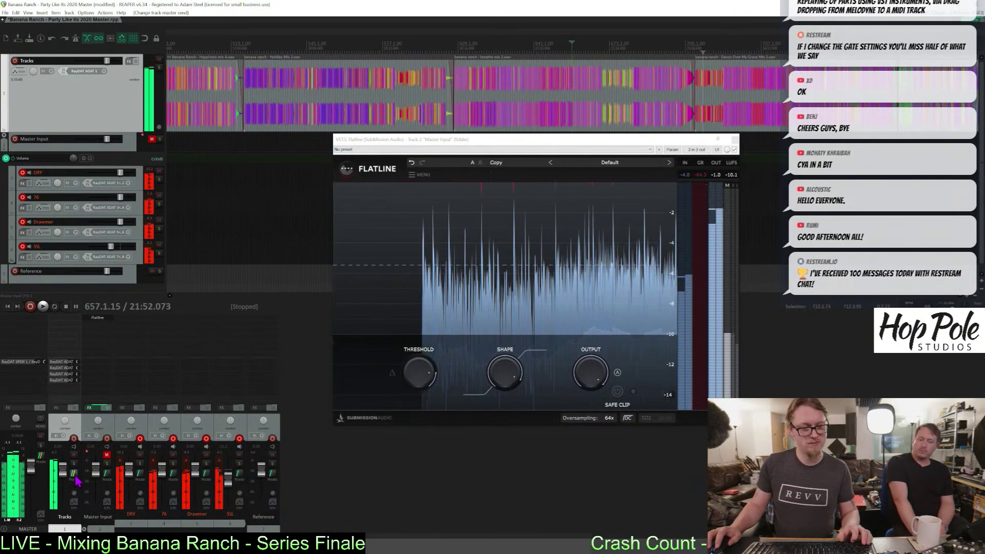
Step: Unmute the Master Input track and replay the same section of the breathe mix through Flatline
key("space")
left_click(107, 454)
key("space")
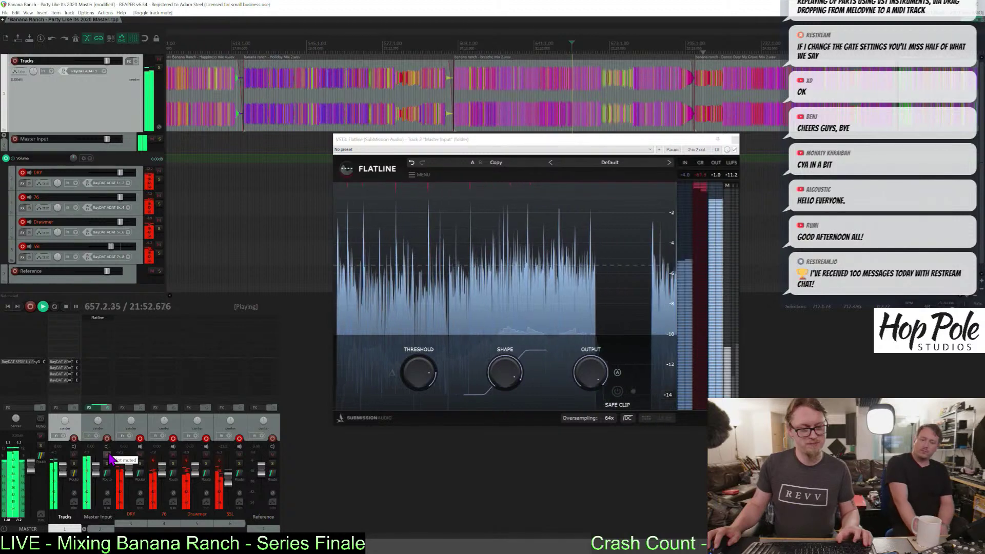
left_click_drag(493, 140, 514, 210)
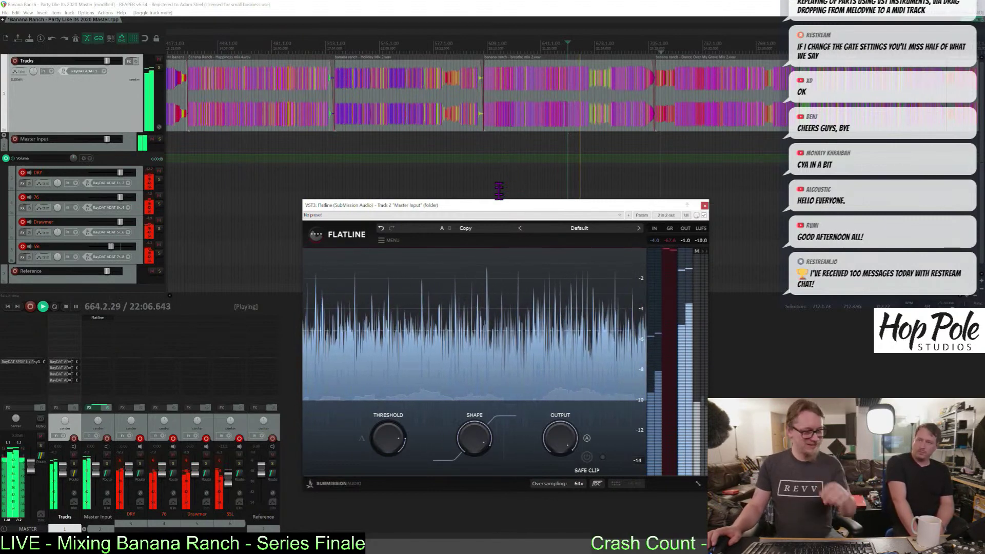
Step: Replay the breathe mix section from the edit cursor to check Flatline's clipping and output levels, and stop playback
key("space")
scroll(528, 92, "down", 2)
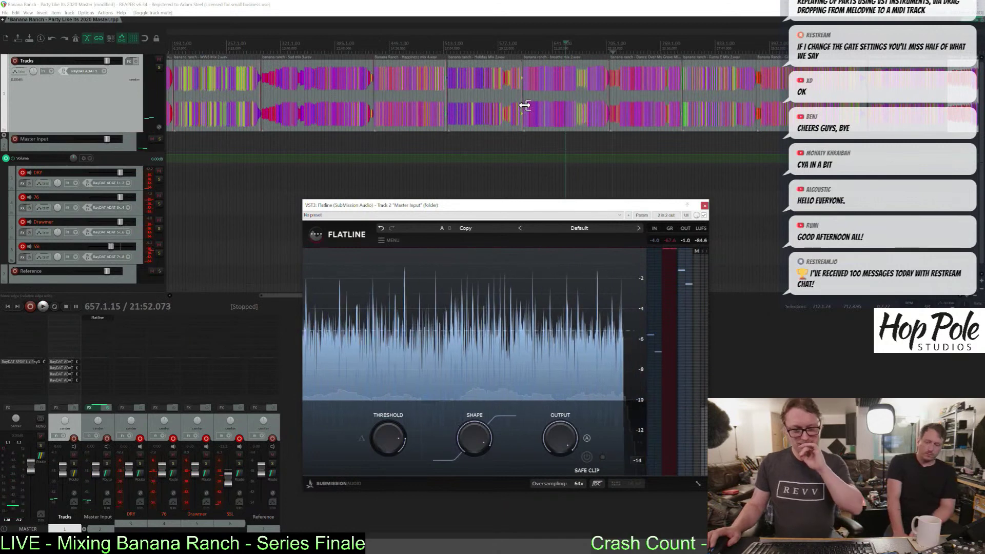
key("space")
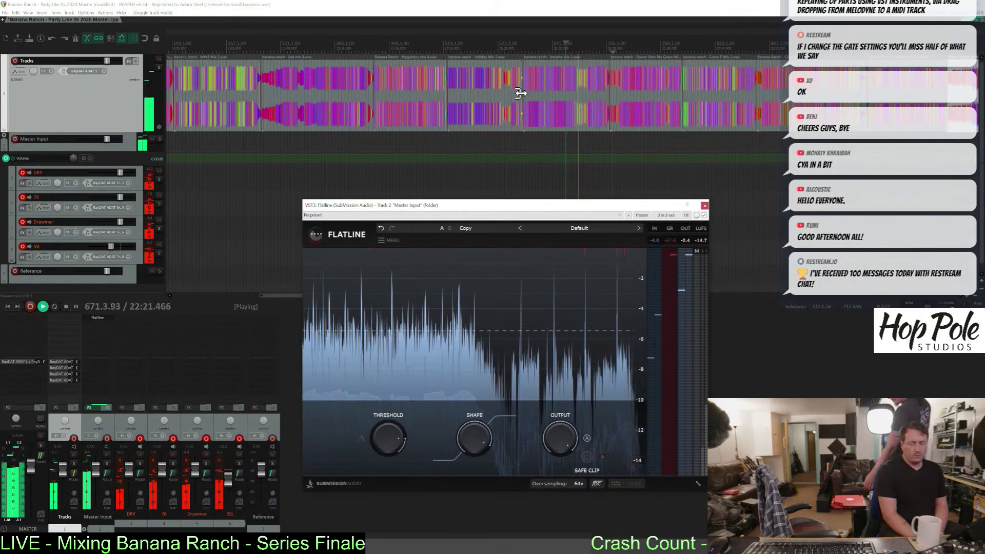
key("space")
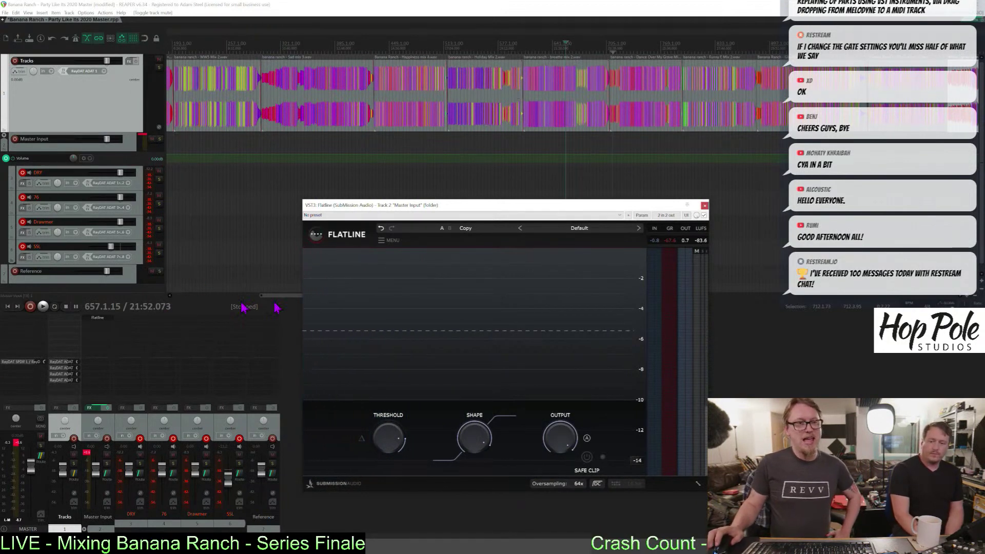
left_click_drag(397, 197, 445, 221)
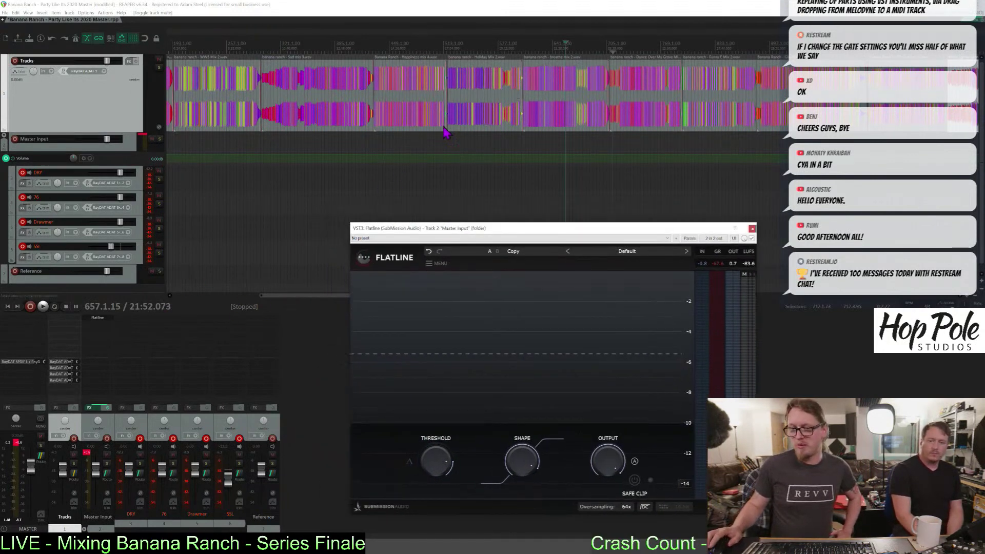
Step: Select the 76, Drawmer, SSL and DRY tracks one after another to point out the input tracks
scroll(431, 132, "down", 4)
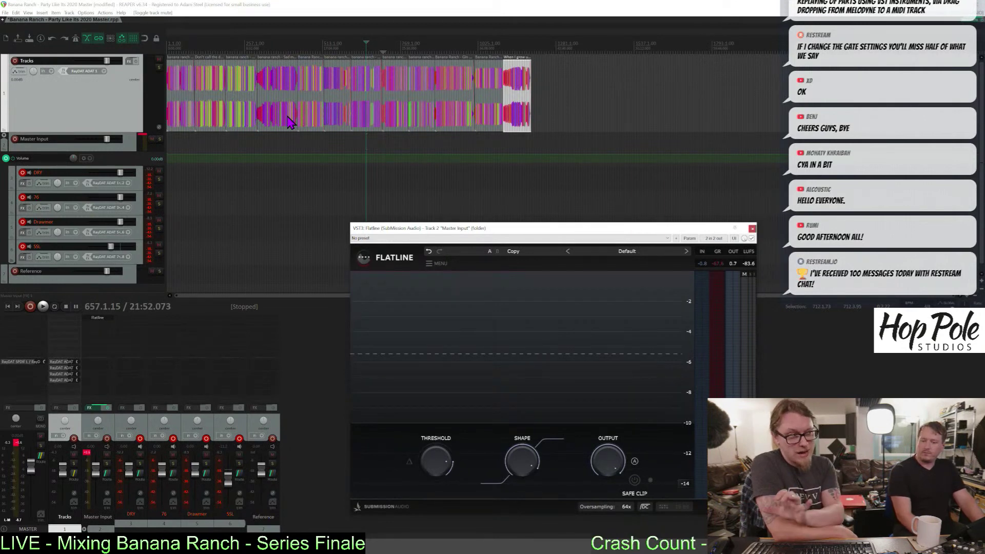
left_click(146, 190)
left_click(145, 210)
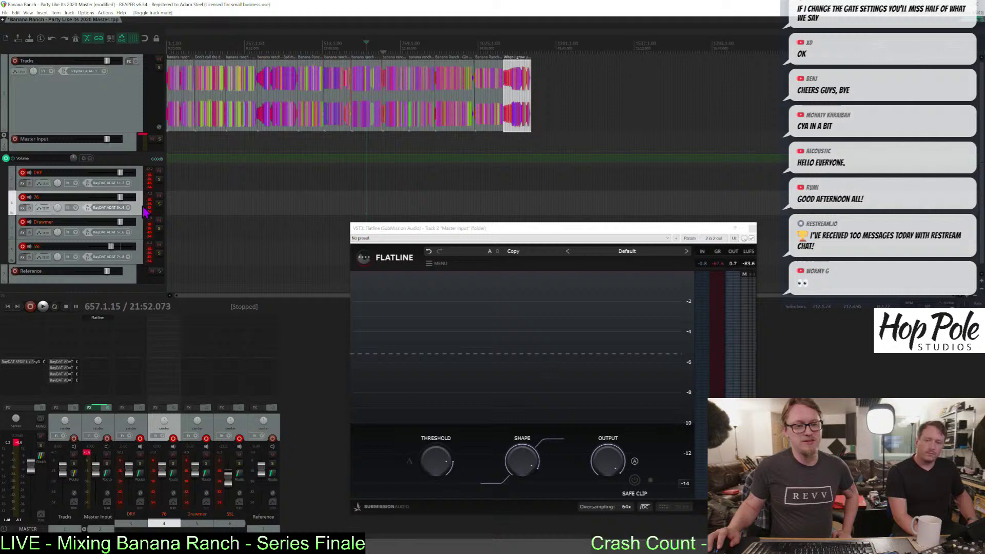
left_click(143, 234)
left_click(142, 256)
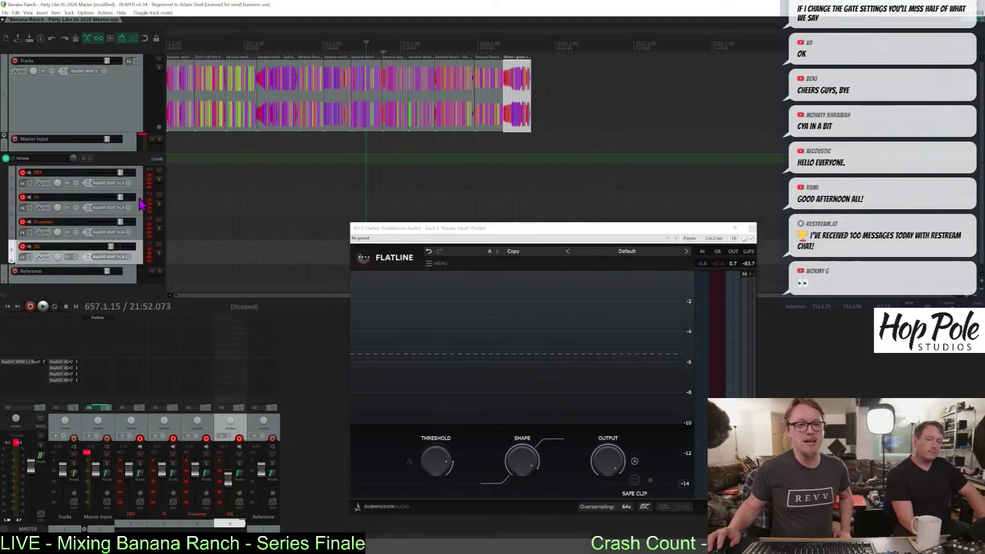
left_click(143, 186)
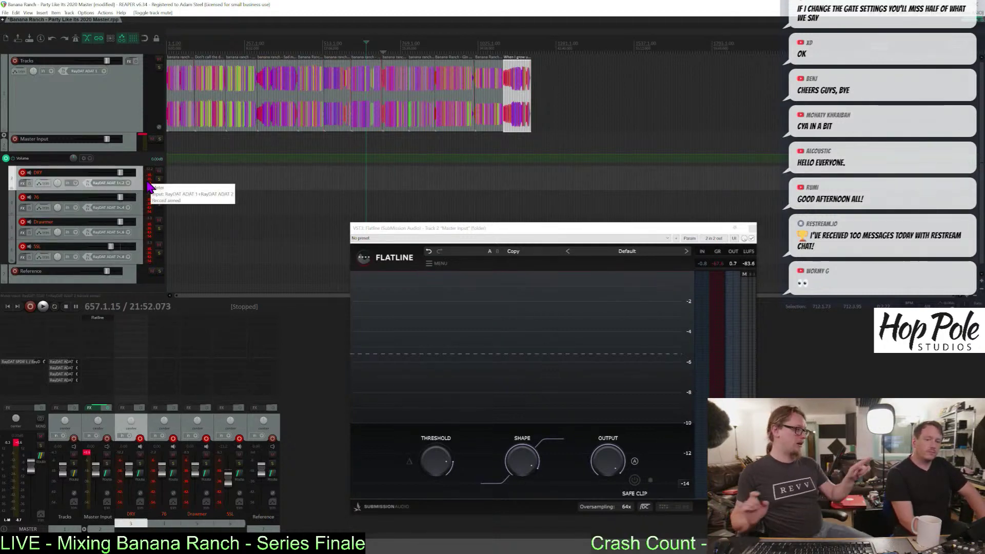